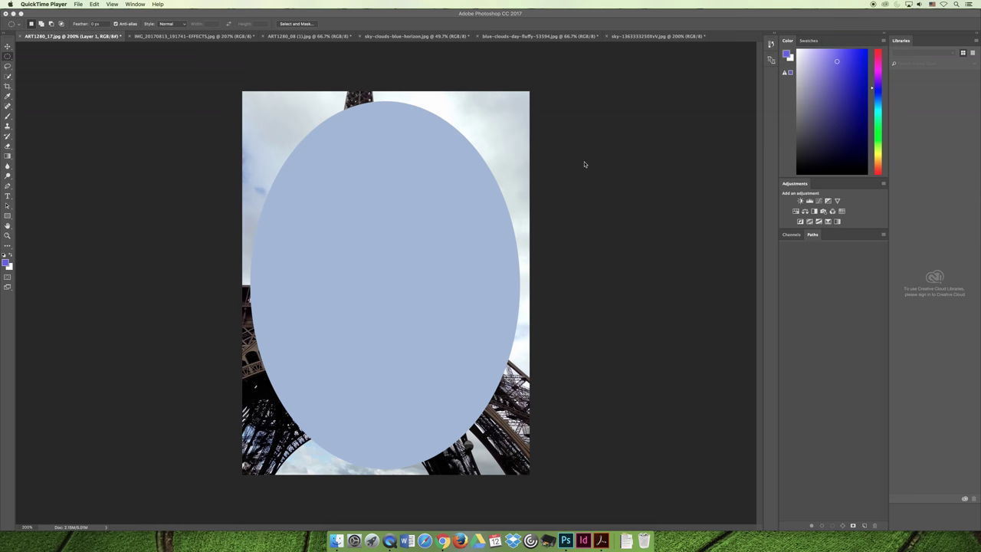
# Switch to Photoshop and revert the Eiffel Tower image ART1280_17.jpg to its last saved version.
pyautogui.click(78, 4)
pyautogui.click(66, 83)
pyautogui.click(70, 4)
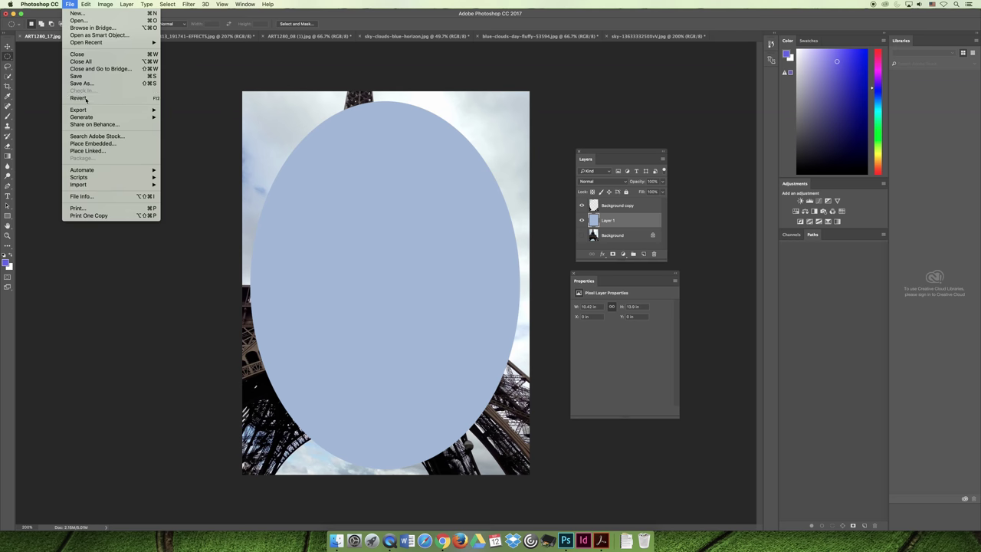
pyautogui.click(108, 100)
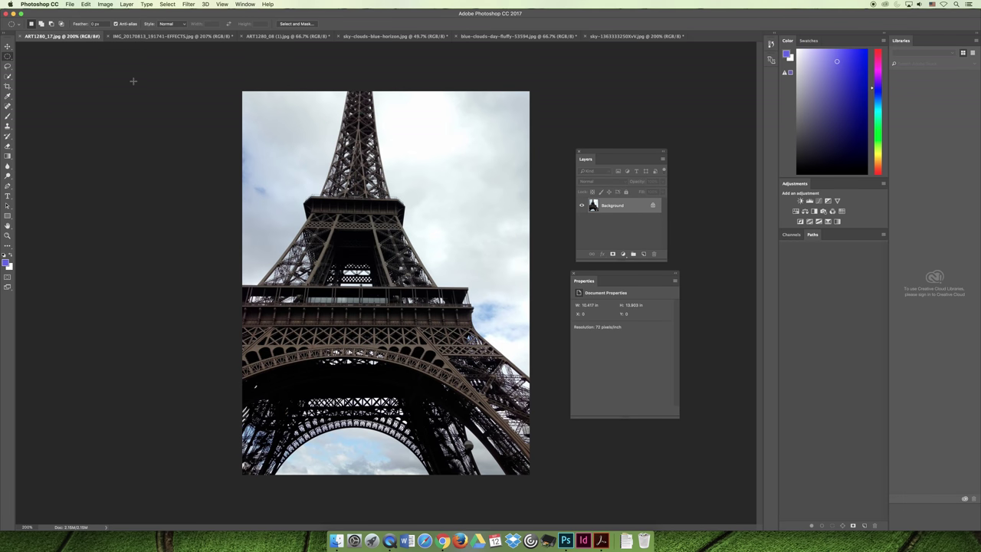
# Switch to Chrome, show the Selections & Masks lecture slides full screen and read the Freeform Selection Tools slides through slide 10.
pyautogui.click(12, 14)
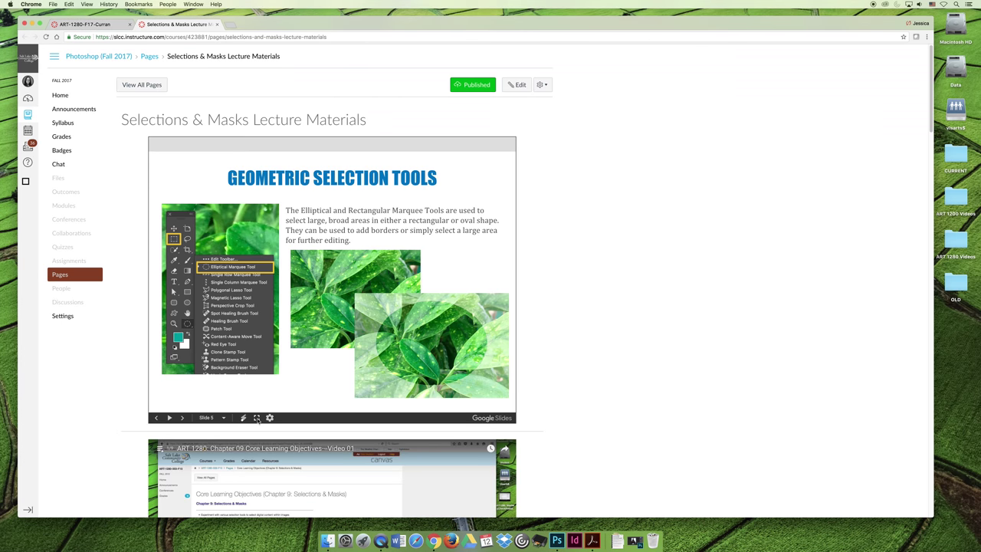
pyautogui.click(256, 418)
pyautogui.click(297, 406)
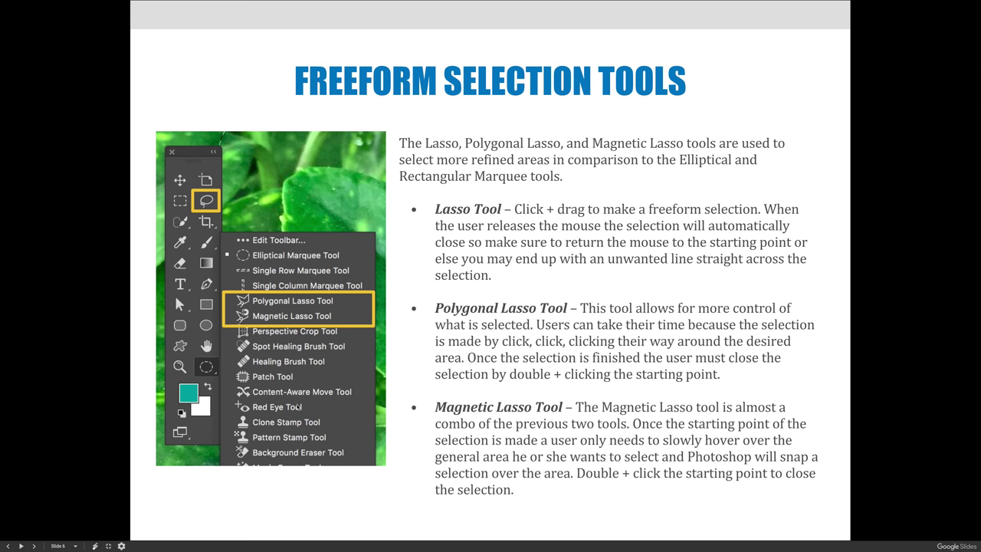
pyautogui.click(299, 406)
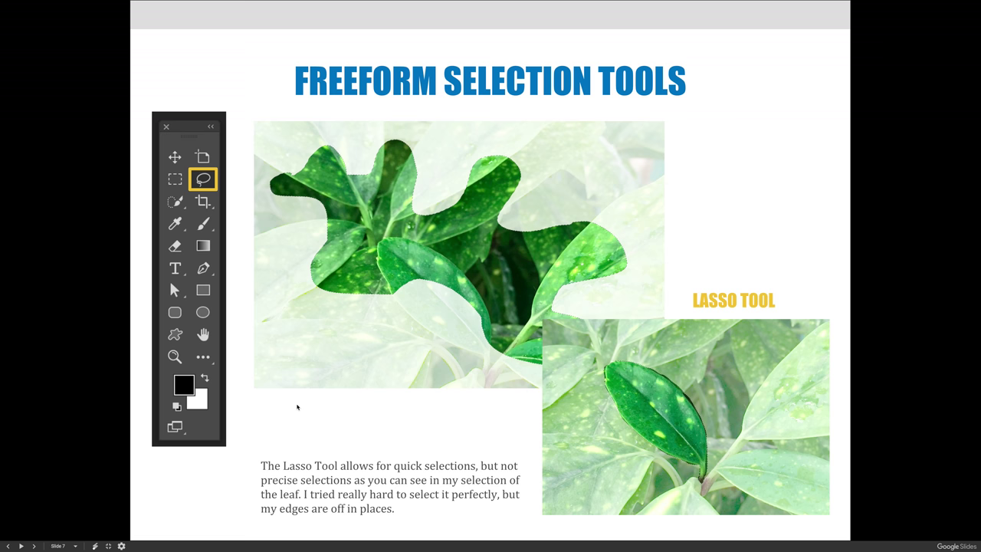
pyautogui.press('Right')
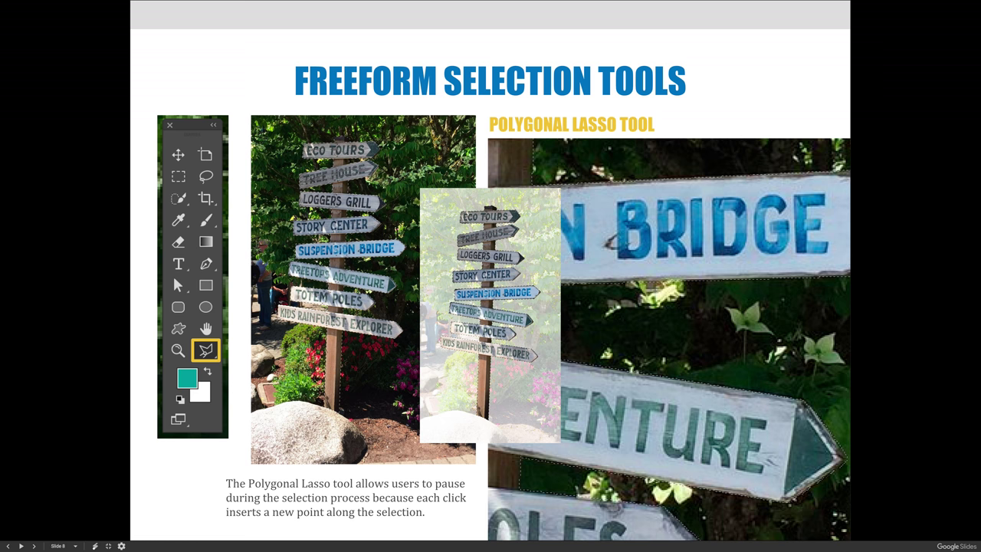
pyautogui.press('Right')
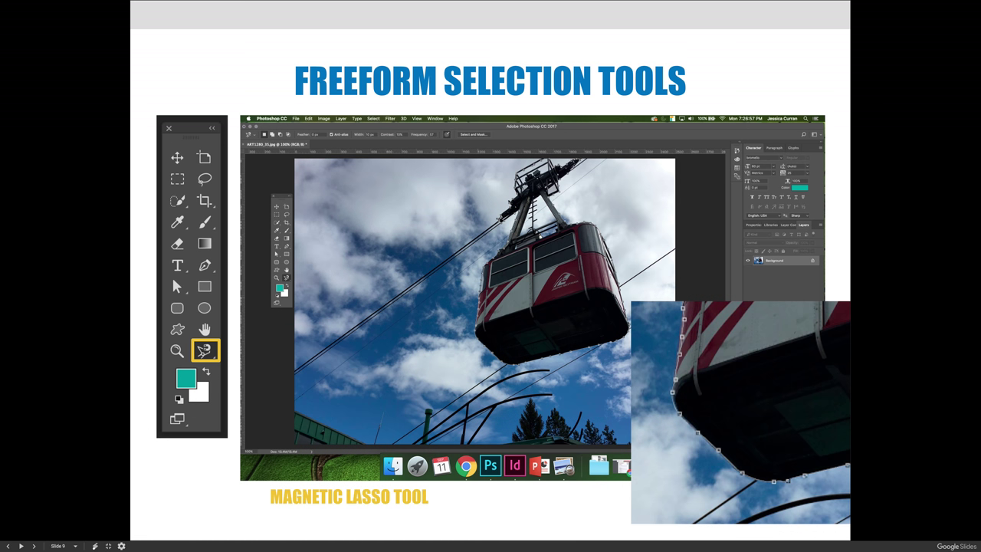
pyautogui.press('Right')
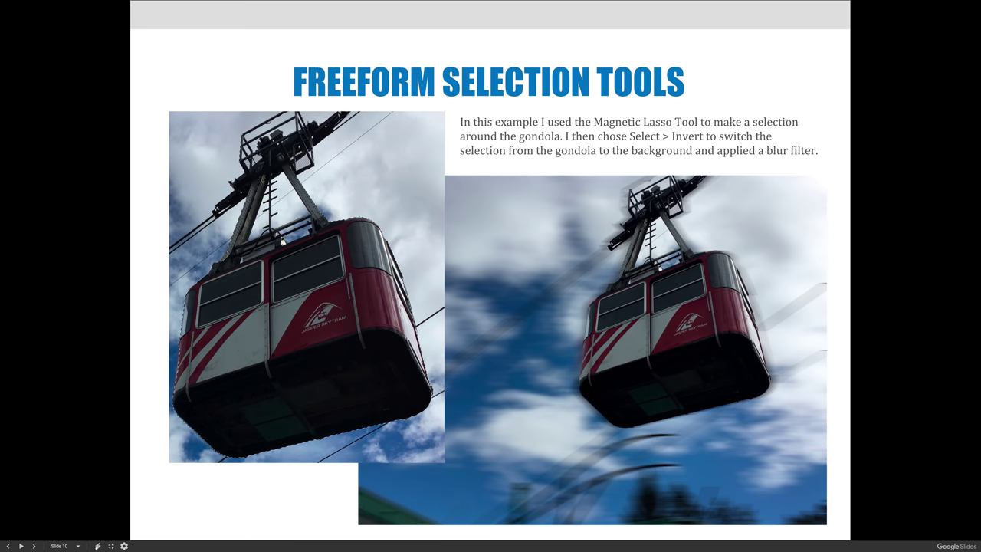
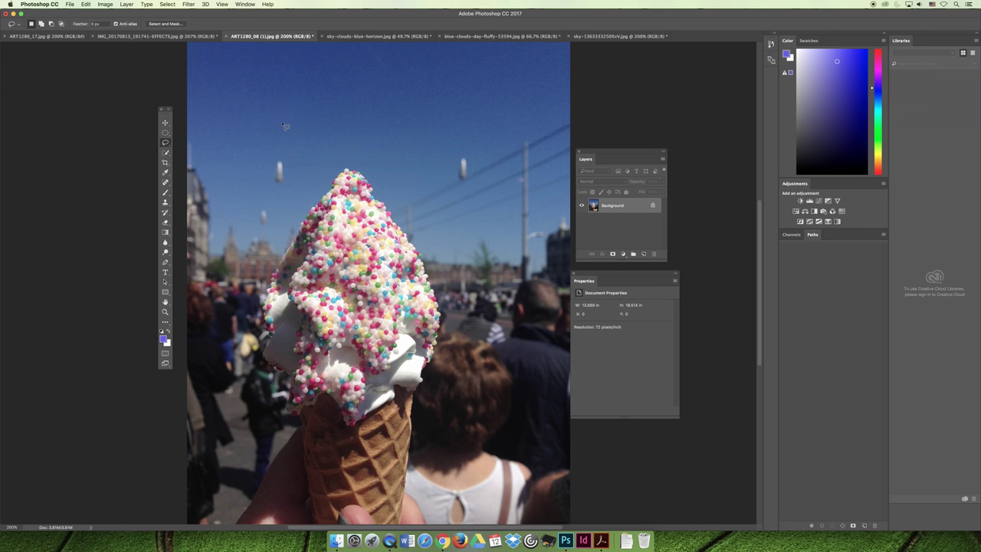
# Try a rough Lasso outline across the sky, and replace it with a loose freehand selection around the sprinkled ice cream.
pyautogui.moveTo(297, 110)
pyautogui.mouseDown()
pyautogui.moveTo(462, 177)
pyautogui.moveTo(490, 290)
pyautogui.moveTo(336, 307)
pyautogui.moveTo(289, 244)
pyautogui.moveTo(331, 169)
pyautogui.moveTo(281, 119)
pyautogui.mouseUp()
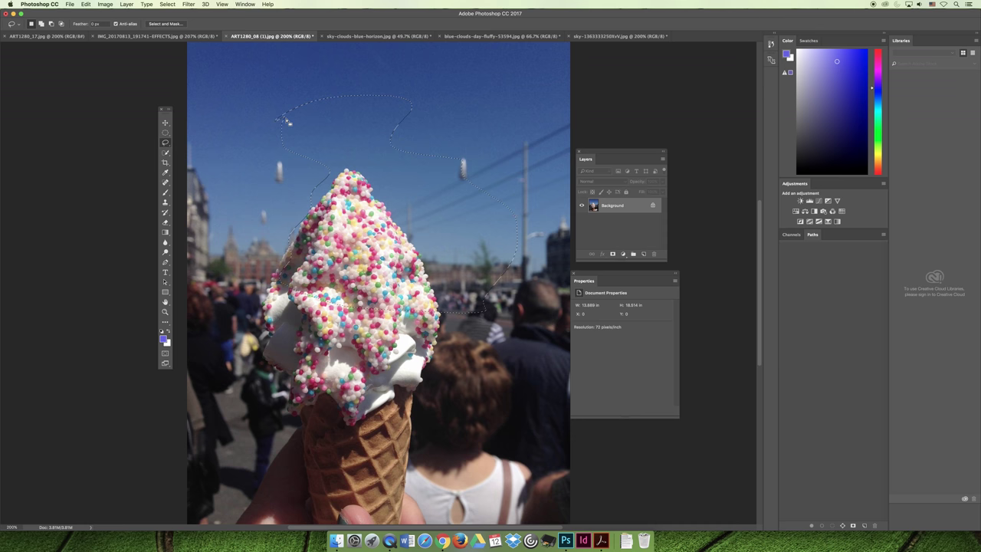
pyautogui.click(358, 139)
pyautogui.moveTo(368, 170)
pyautogui.mouseDown()
pyautogui.moveTo(347, 164)
pyautogui.moveTo(336, 173)
pyautogui.moveTo(270, 260)
pyautogui.moveTo(255, 314)
pyautogui.moveTo(261, 366)
pyautogui.moveTo(285, 418)
pyautogui.moveTo(237, 514)
pyautogui.moveTo(262, 535)
pyautogui.moveTo(437, 535)
pyautogui.moveTo(410, 486)
pyautogui.moveTo(422, 397)
pyautogui.moveTo(443, 351)
pyautogui.moveTo(441, 289)
pyautogui.moveTo(399, 205)
pyautogui.moveTo(365, 168)
pyautogui.mouseUp()
pyautogui.moveTo(330, 165)
pyautogui.mouseDown()
pyautogui.moveTo(444, 138)
pyautogui.moveTo(529, 153)
pyautogui.moveTo(460, 231)
pyautogui.moveTo(406, 234)
pyautogui.mouseUp()
pyautogui.moveTo(402, 205)
pyautogui.mouseDown()
pyautogui.moveTo(366, 169)
pyautogui.moveTo(337, 166)
pyautogui.moveTo(275, 251)
pyautogui.moveTo(255, 314)
pyautogui.moveTo(266, 364)
pyautogui.moveTo(288, 385)
pyautogui.moveTo(287, 420)
pyautogui.moveTo(321, 413)
pyautogui.moveTo(347, 436)
pyautogui.moveTo(420, 403)
pyautogui.moveTo(448, 340)
pyautogui.moveTo(450, 304)
pyautogui.moveTo(442, 266)
pyautogui.moveTo(396, 207)
pyautogui.mouseUp()
# Duplicate the ice cream photo's Background layer as "Background copy" in the same document.
pyautogui.click(105, 5)
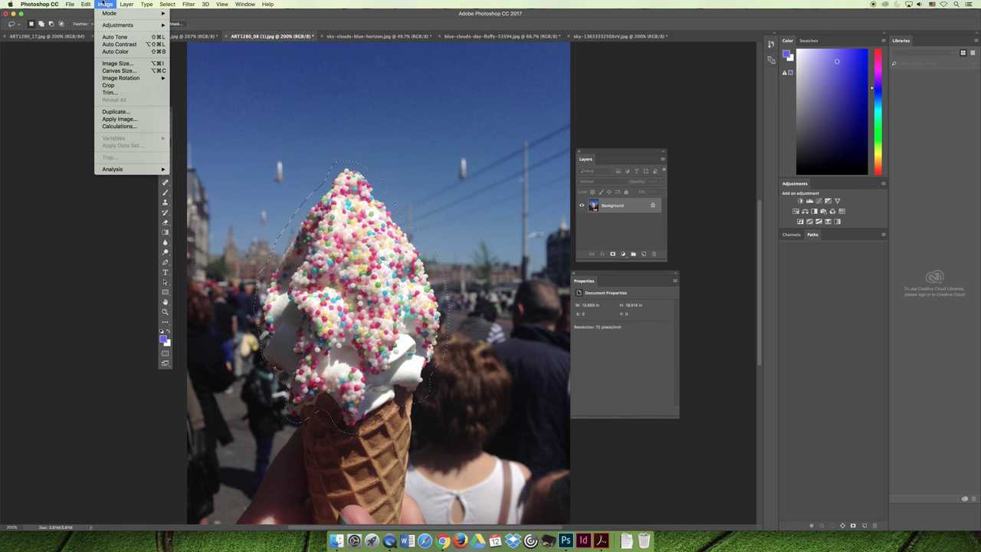
pyautogui.click(105, 4)
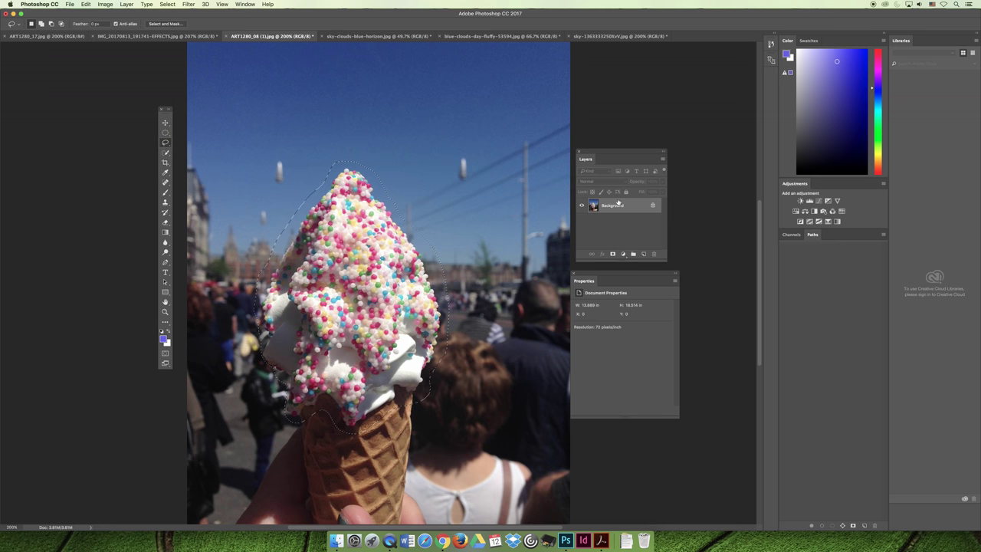
pyautogui.rightClick(617, 205)
pyautogui.click(632, 217)
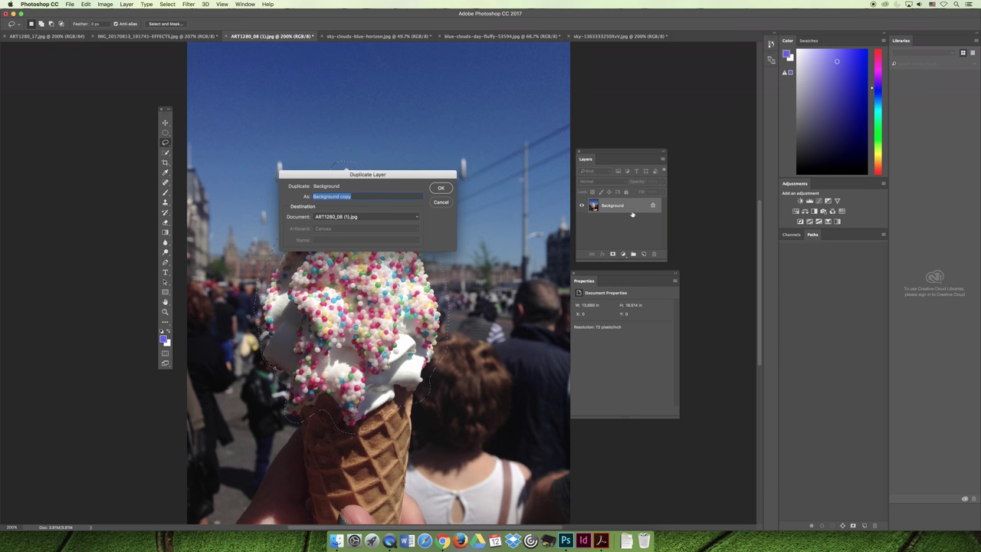
pyautogui.click(440, 188)
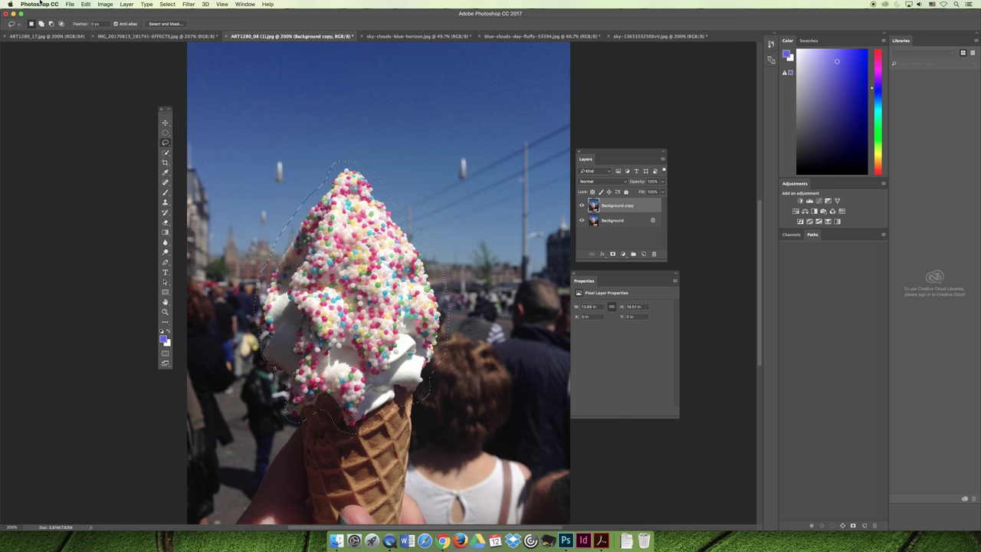
# Try a Hue/Saturation adjustment on the selected sprinkles' Greens with hue -180 and saturation -37, and discard it.
pyautogui.click(102, 5)
pyautogui.moveTo(123, 24)
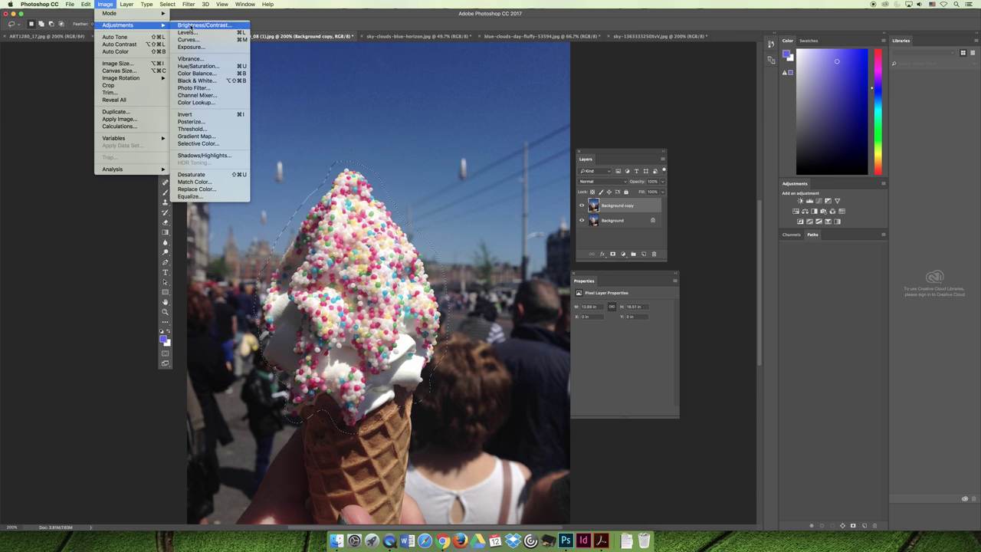
pyautogui.click(228, 67)
pyautogui.moveTo(368, 147); pyautogui.dragTo(507, 134)
pyautogui.click(463, 165)
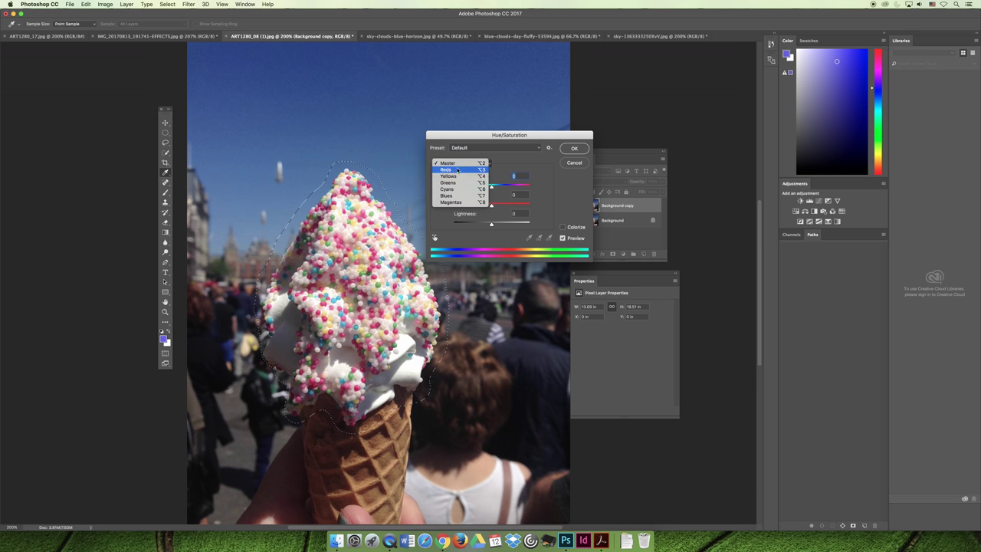
pyautogui.click(455, 184)
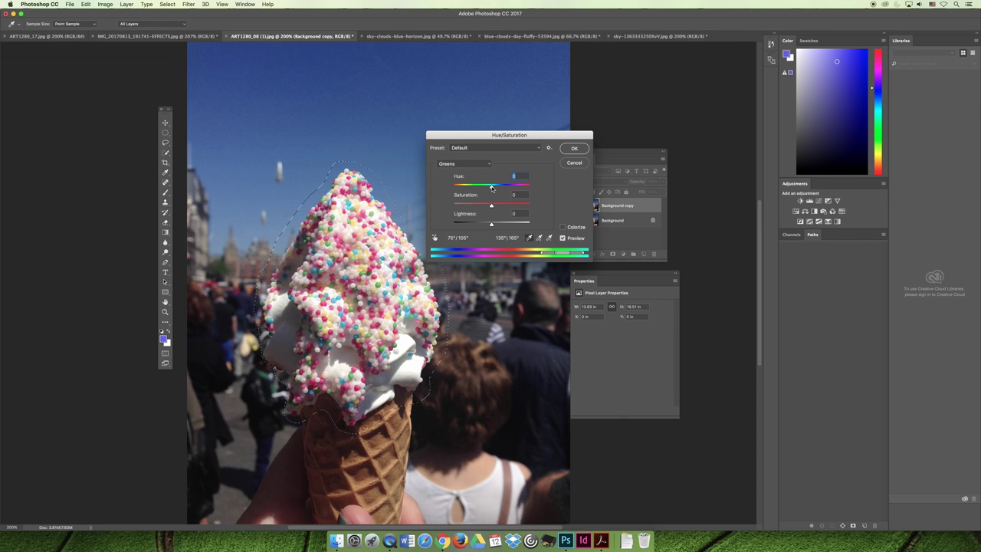
pyautogui.moveTo(491, 187); pyautogui.dragTo(528, 193)
pyautogui.moveTo(438, 143); pyautogui.dragTo(429, 175)
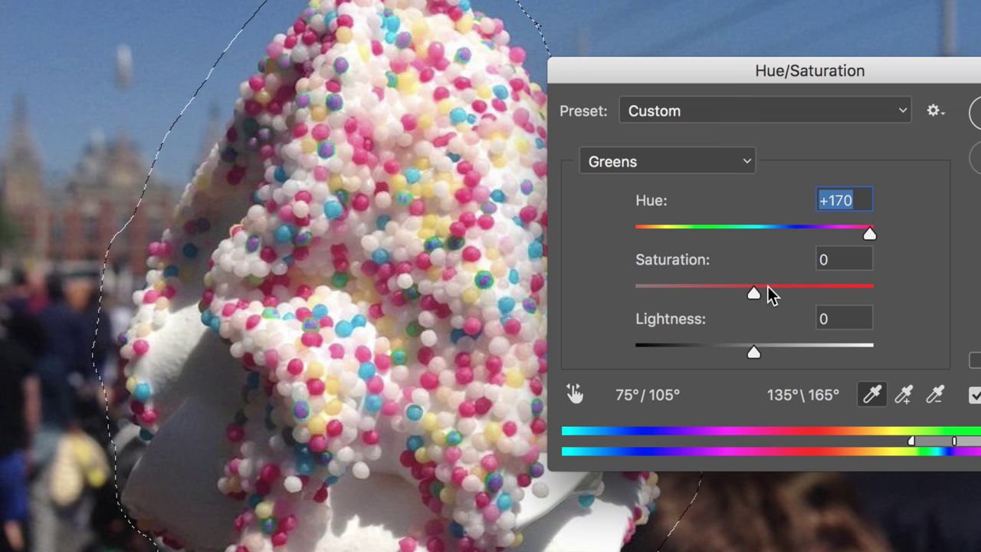
pyautogui.moveTo(870, 234); pyautogui.dragTo(626, 231)
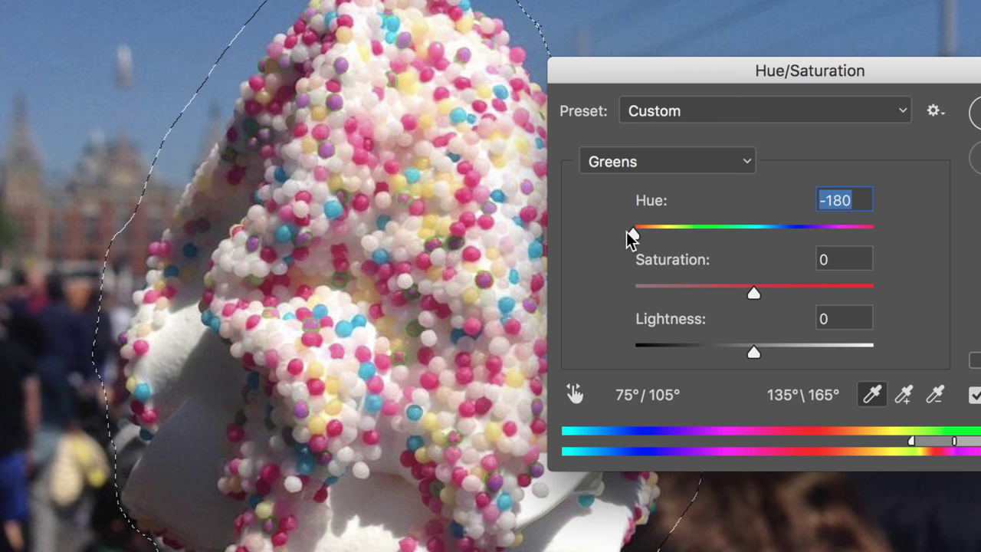
pyautogui.moveTo(755, 292); pyautogui.dragTo(708, 293)
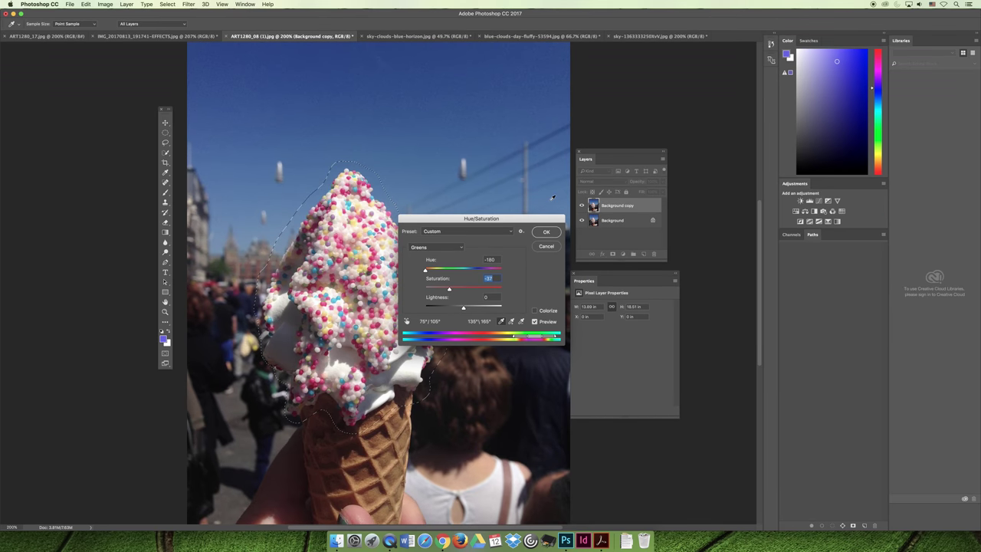
pyautogui.click(546, 246)
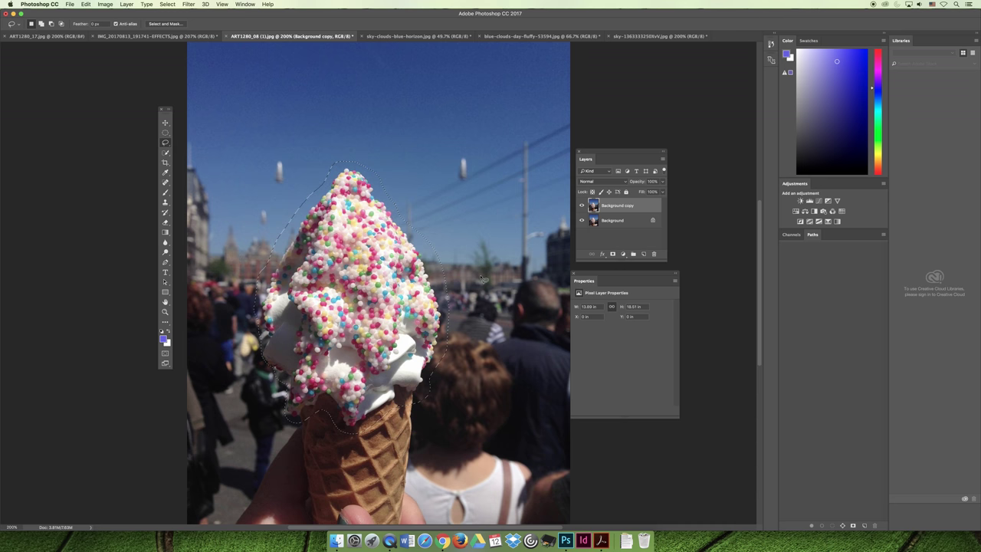
# Deselect the ice cream outline and close the Properties panel.
pyautogui.press('super+d')
pyautogui.click(576, 277)
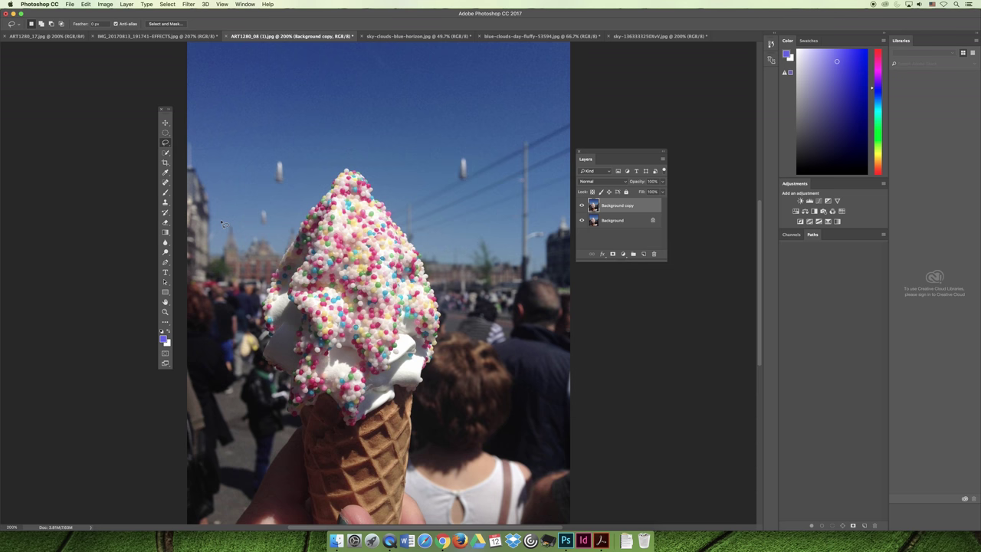
# Switch from the freehand Lasso to the Polygonal Lasso tool.
pyautogui.click(166, 142)
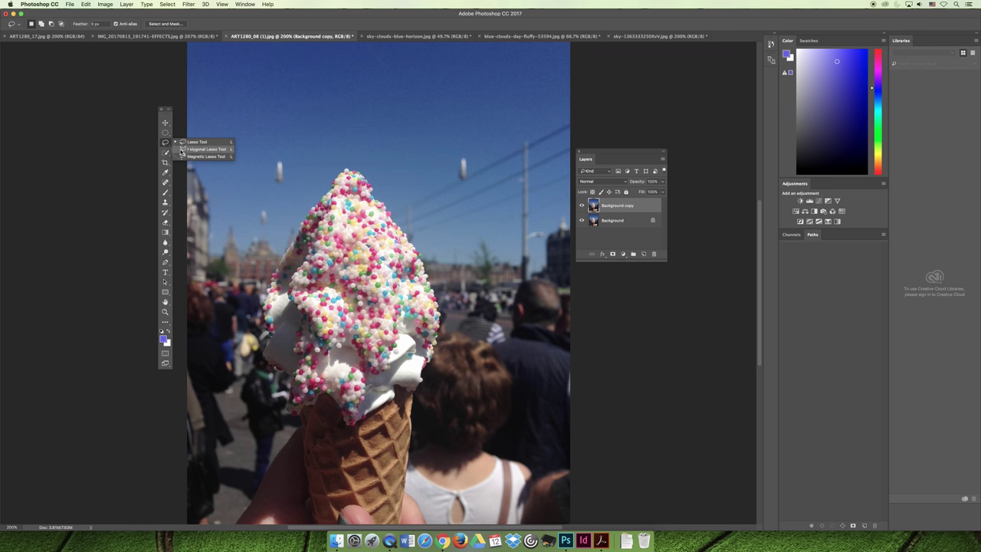
pyautogui.click(196, 151)
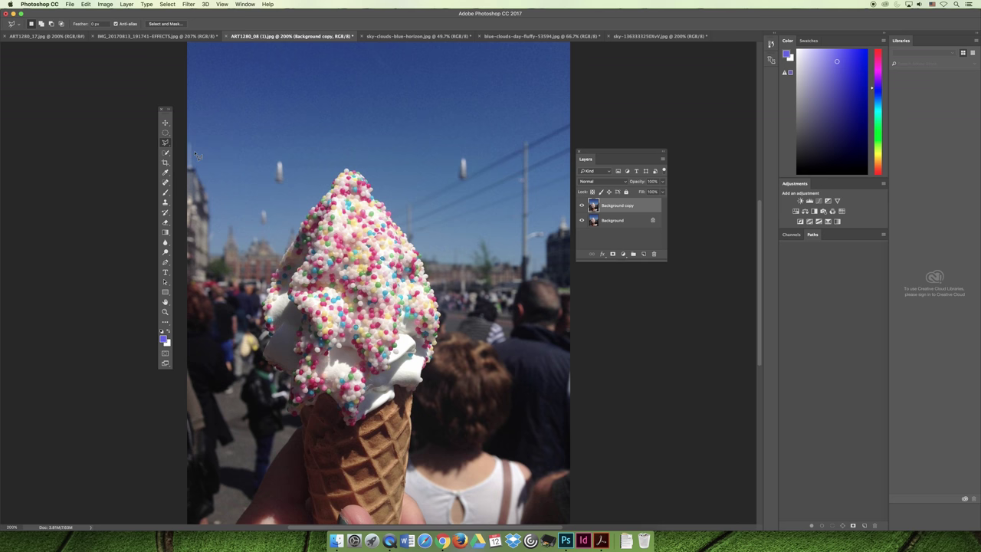